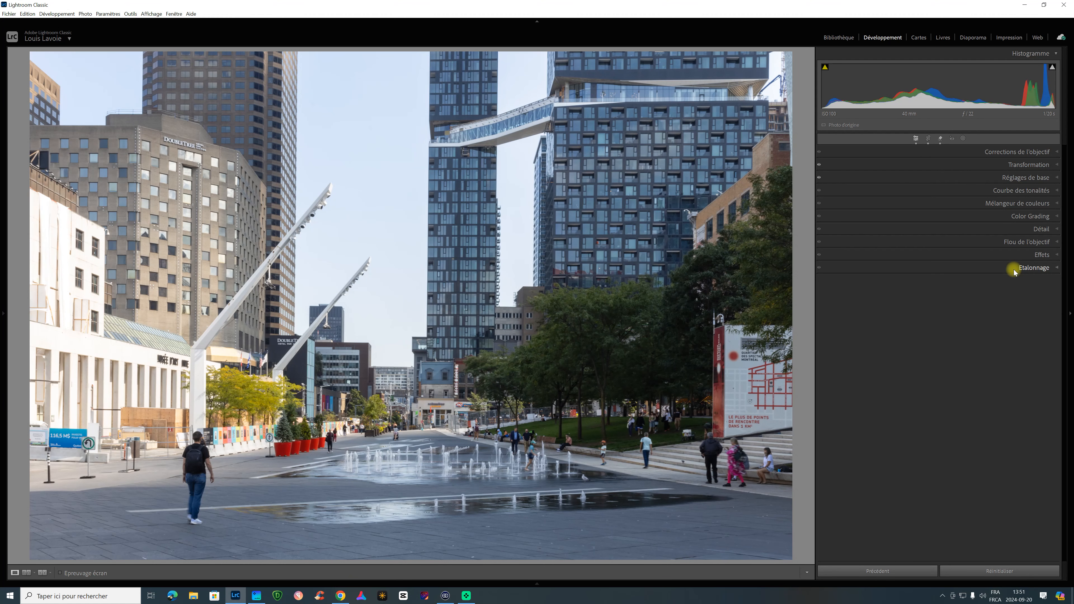
Step: Lower the Blacks (Noirs) to -30 in the basic adjustments, using the clipping preview to check the shadows
left_click(1058, 178)
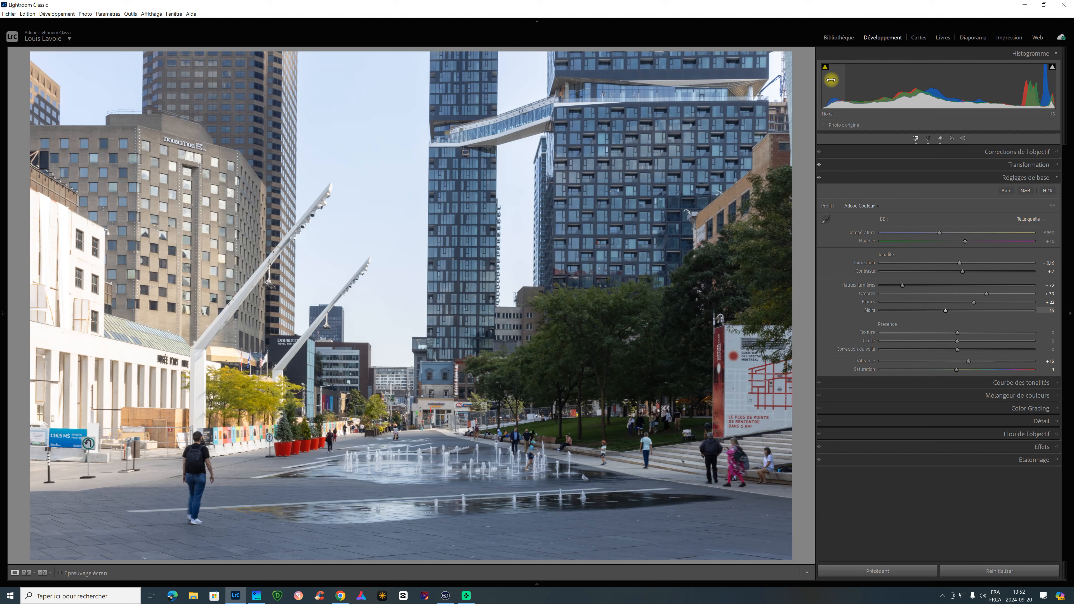
mouse_move(831, 79)
left_mouse_down()
mouse_move(847, 82)
mouse_move(828, 82)
left_mouse_up()
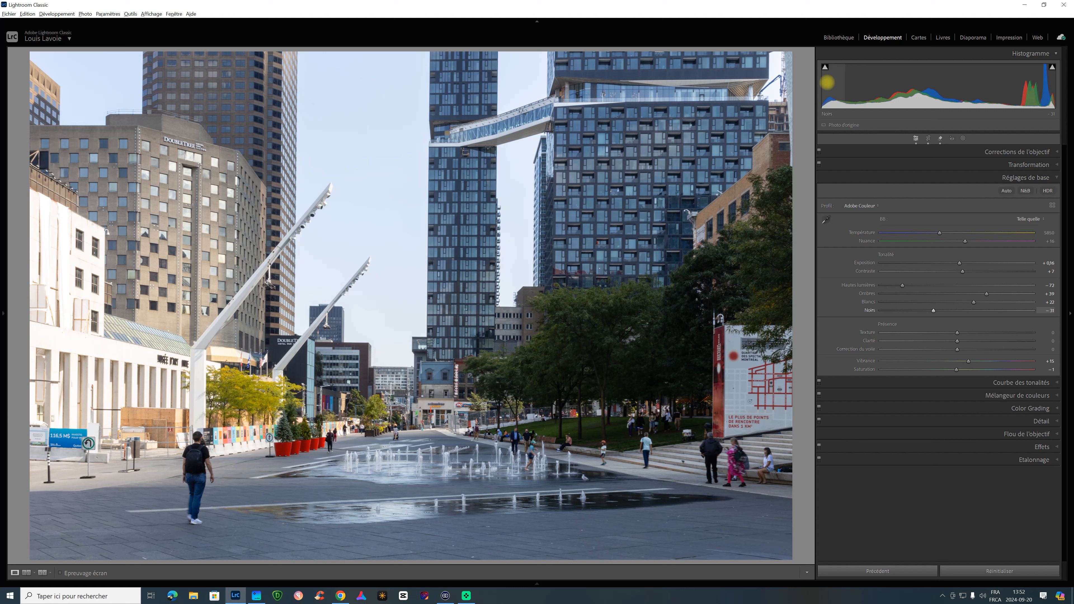
key("alt")
left_click_drag(934, 312, 934, 313)
left_click_drag(935, 313, 935, 310)
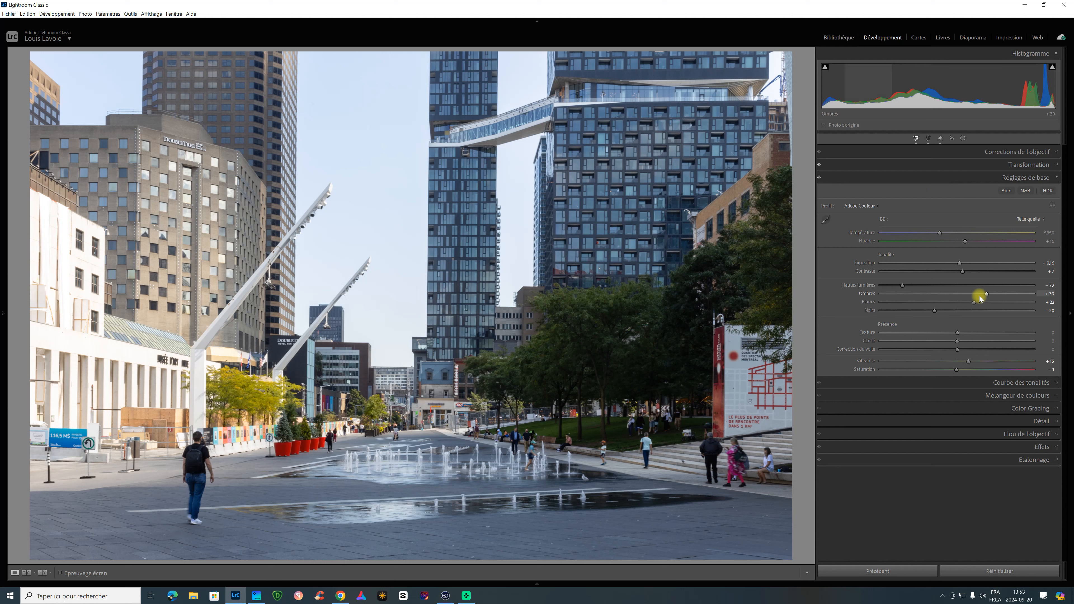
Step: Raise the Shadows (Ombres) to +44, then try darkening the Exposure and reset it to 0
mouse_move(986, 297)
left_mouse_down()
mouse_move(995, 297)
mouse_move(928, 297)
mouse_move(991, 297)
left_mouse_up()
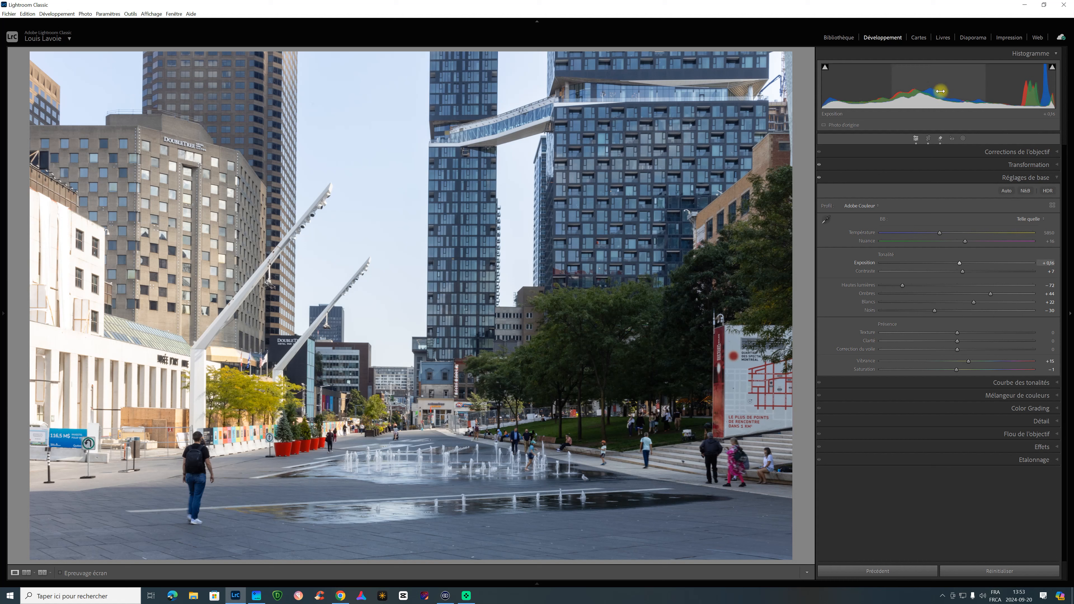
mouse_move(941, 90)
left_mouse_down()
mouse_move(955, 84)
mouse_move(933, 80)
left_mouse_up()
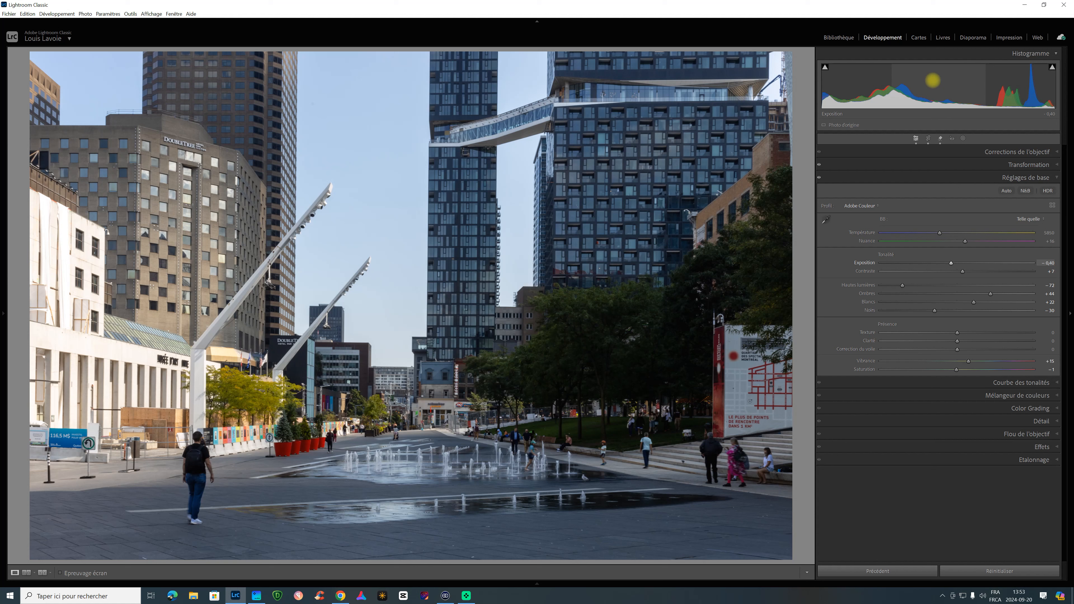
double_click(870, 264)
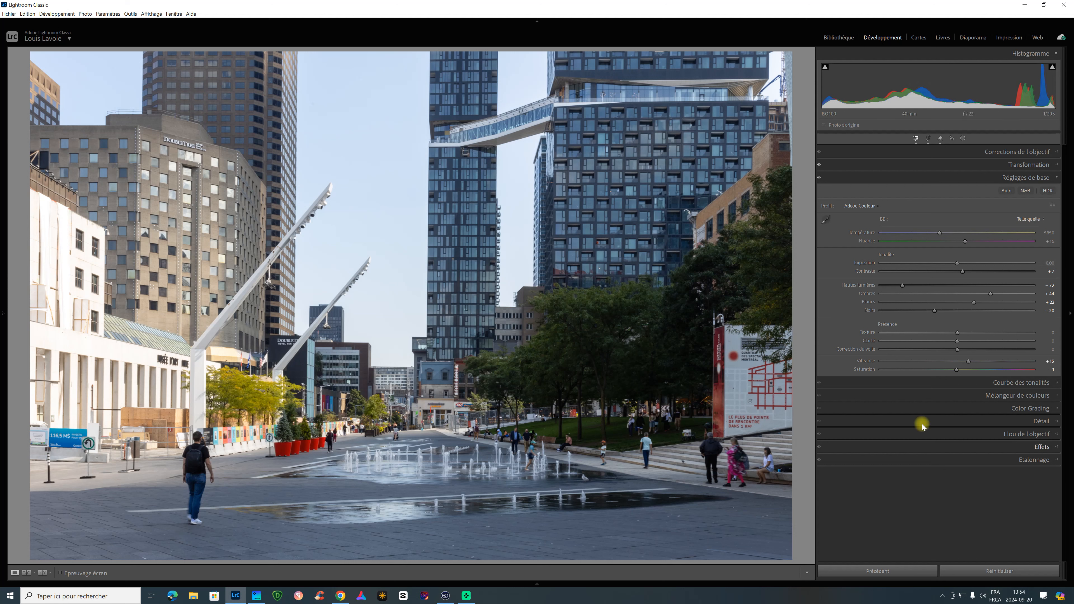
Step: Try the midtone (Tons moyens) Luminance at both extremes in Color Grading and settle on moderately brighter midtones
left_click(1058, 410)
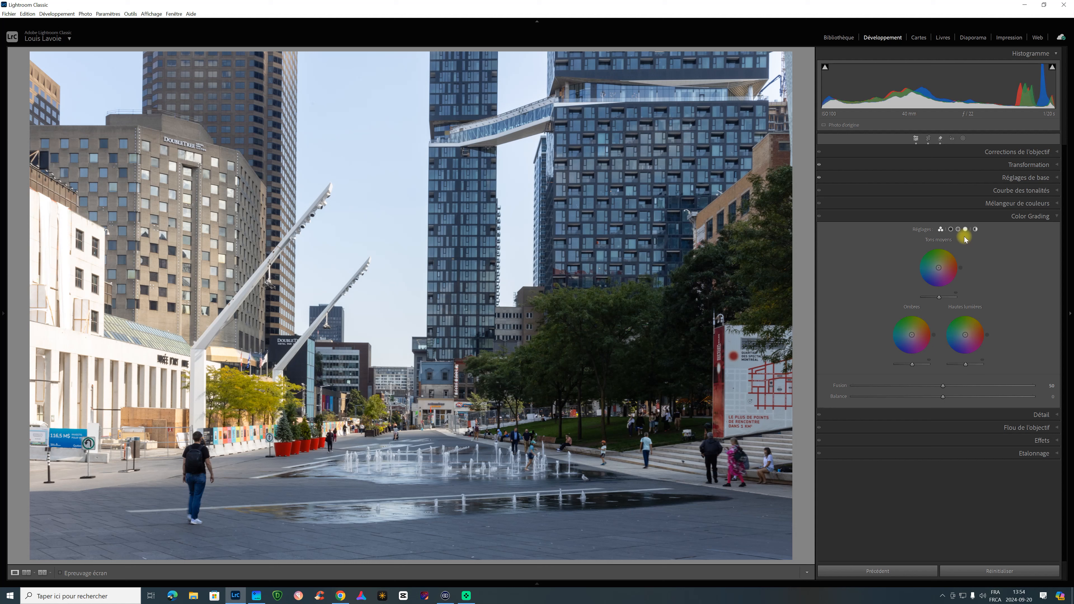
left_click(958, 229)
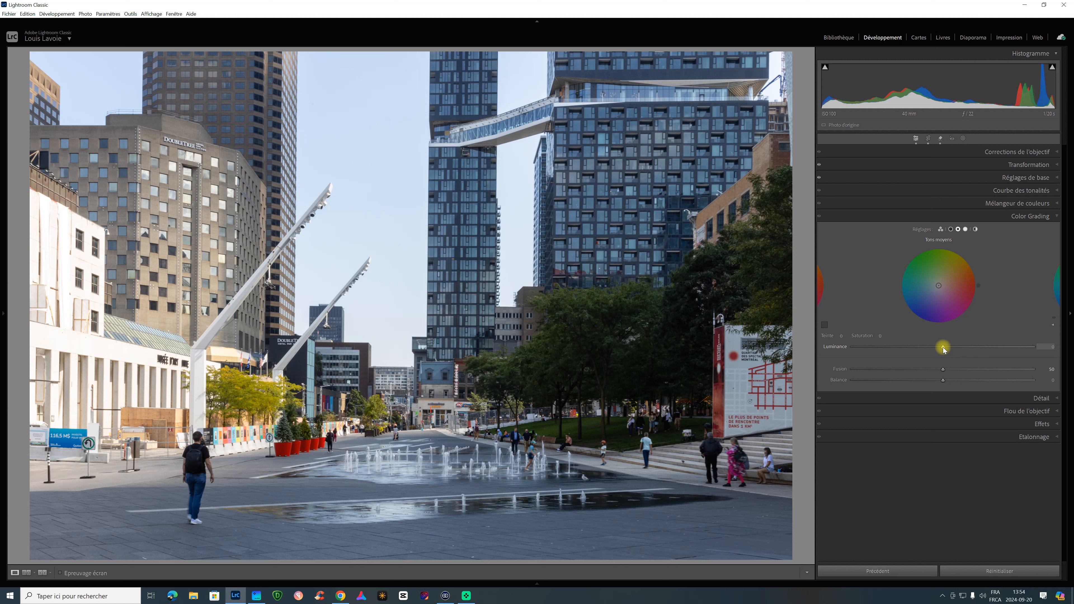
left_click_drag(944, 349, 1033, 347)
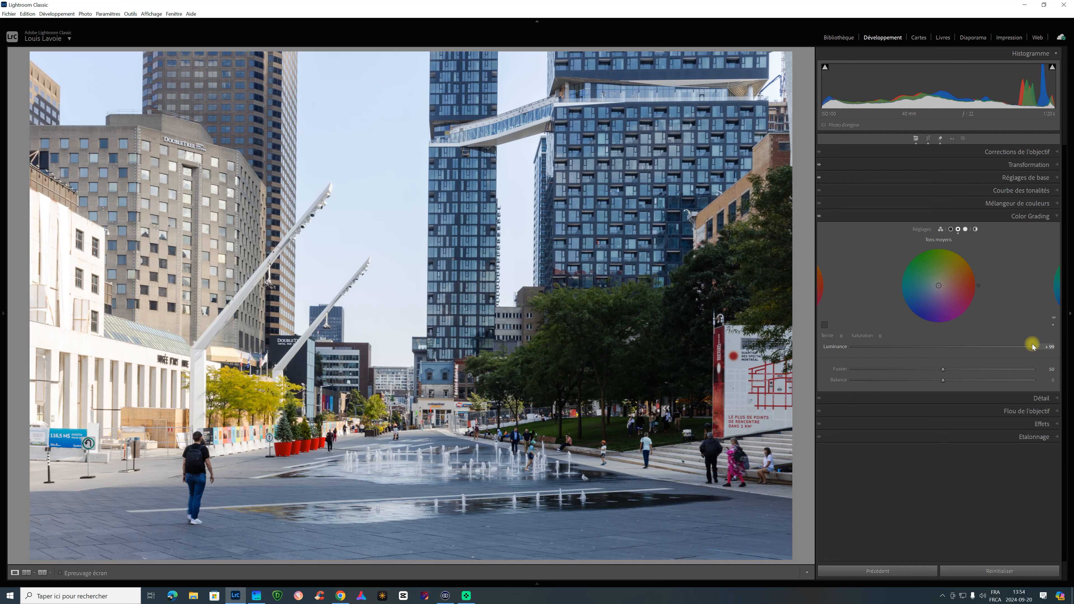
left_click_drag(1032, 347, 840, 355)
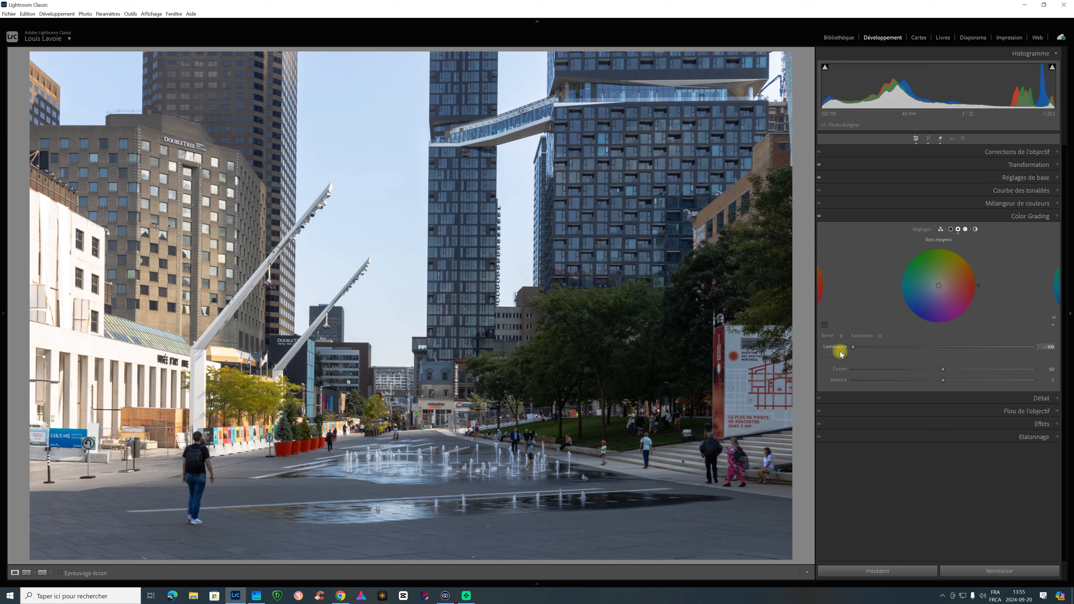
left_click_drag(841, 355, 1018, 352)
left_click_drag(951, 355, 988, 348)
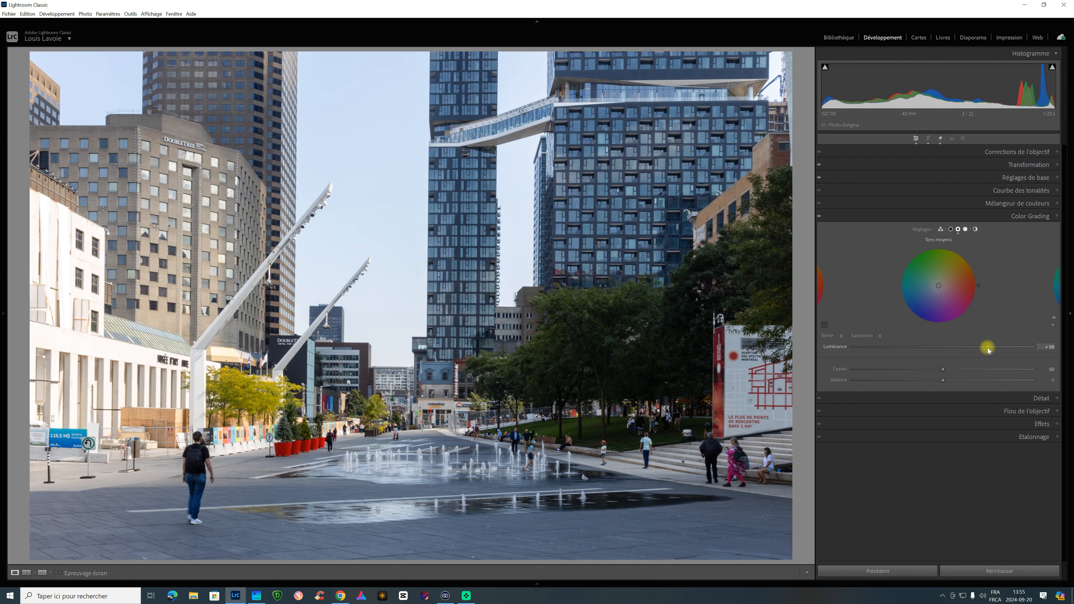
left_click_drag(1000, 348, 1002, 347)
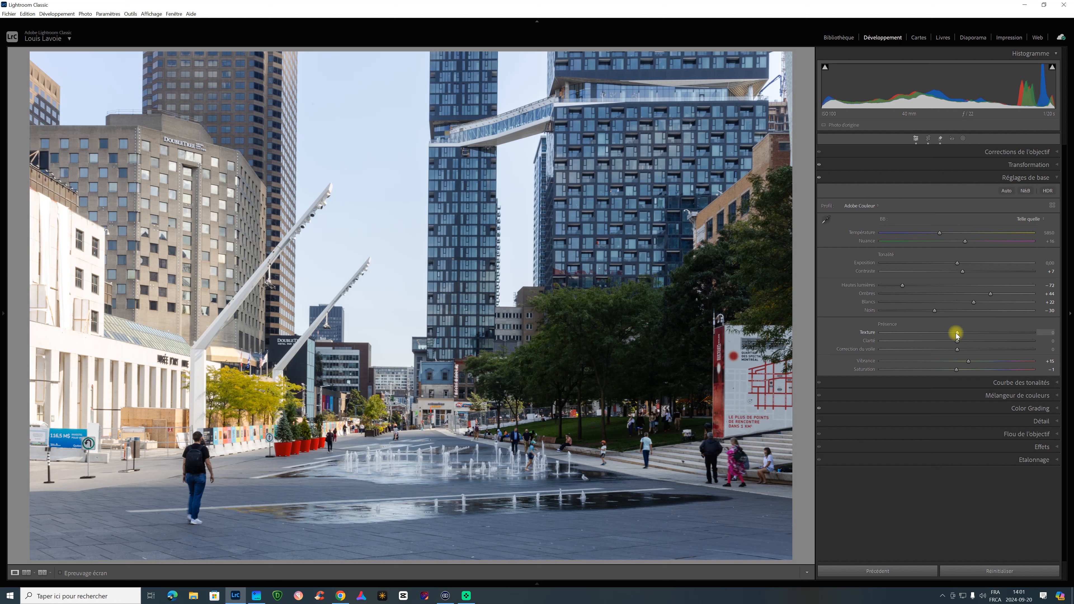
Step: Set Clarity (Clarté) to +100 and Texture to -100, comparing with Texture at +100
left_click_drag(956, 333, 860, 337)
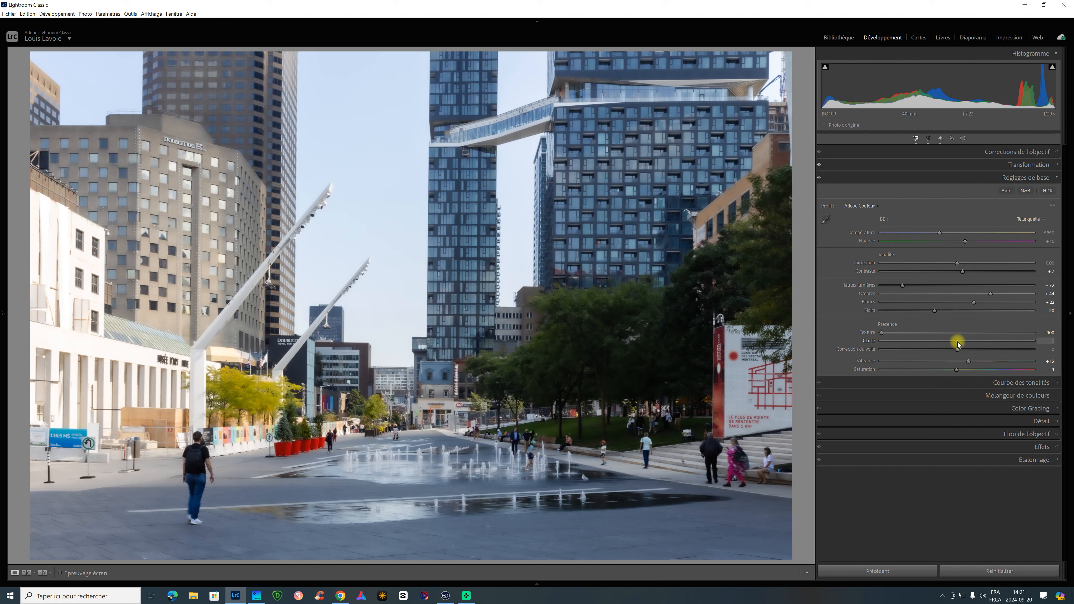
left_click_drag(958, 342, 1042, 346)
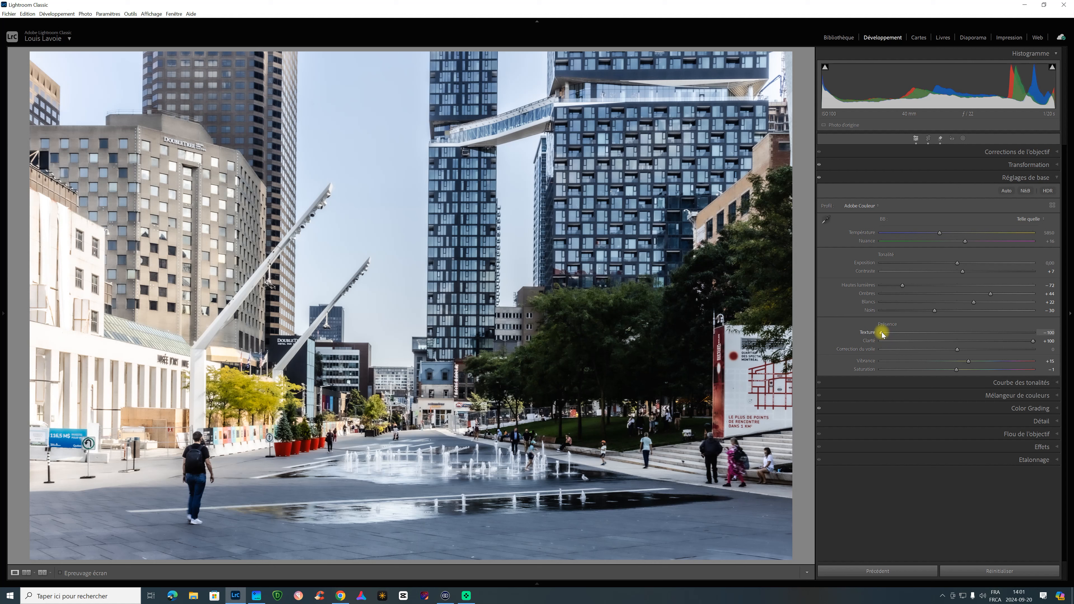
left_click_drag(883, 334, 1044, 336)
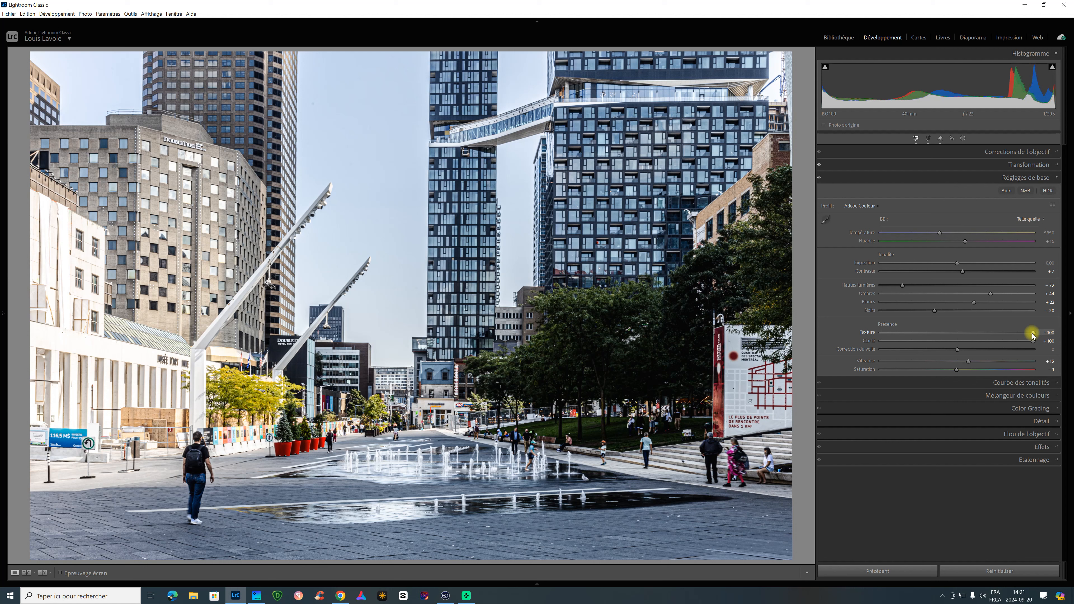
left_click_drag(1033, 334, 872, 335)
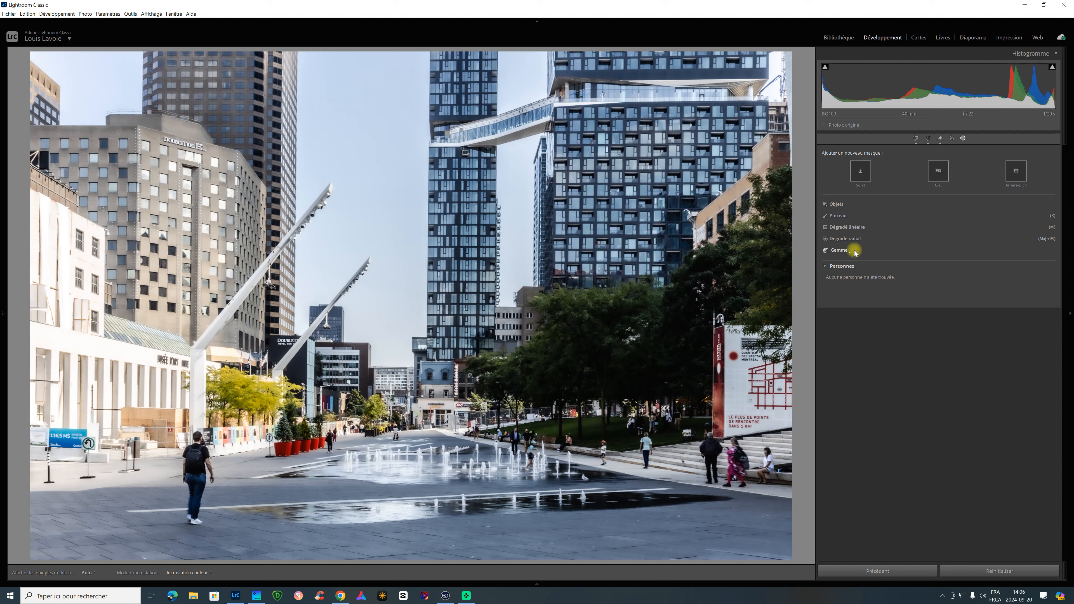
Step: Add a radial gradient mask over the fountains and slightly lower its Dehaze (Correct. voile), with the mask overlay toggled
left_click(852, 240)
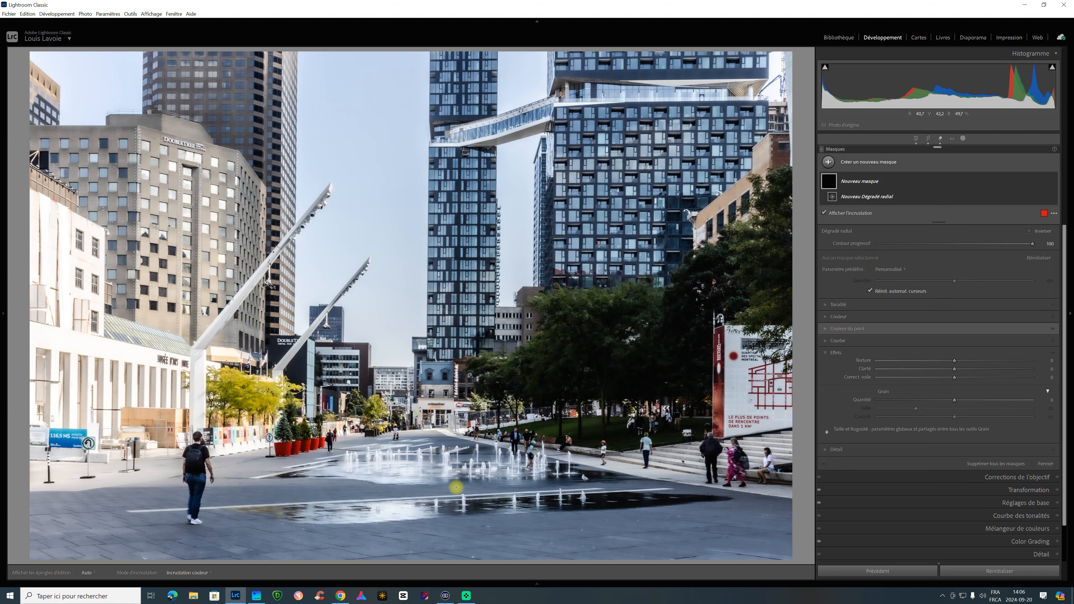
left_click_drag(453, 467, 631, 565)
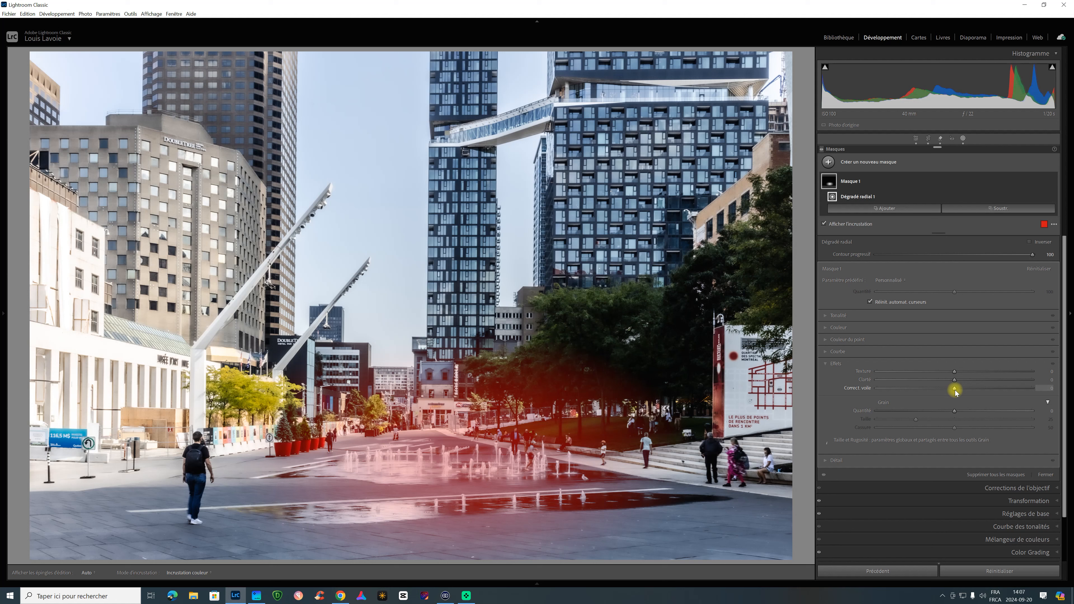
left_click_drag(957, 391, 940, 391)
key("o")
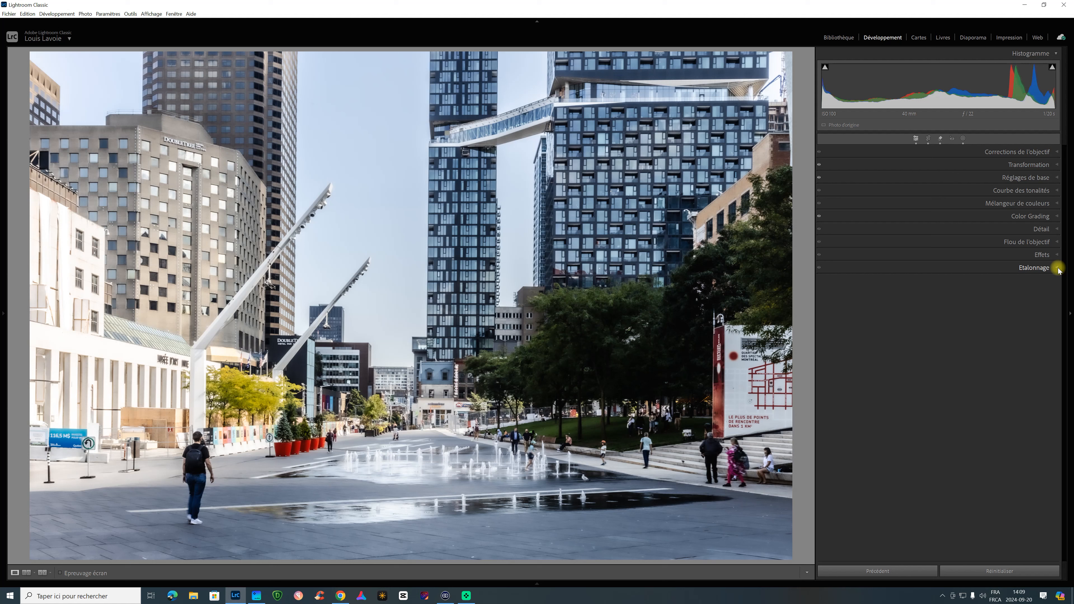
Step: Try strong shifts of the blue primary hue in Calibration (Etalonnage), up to +100, and return it to 0
left_click(1059, 269)
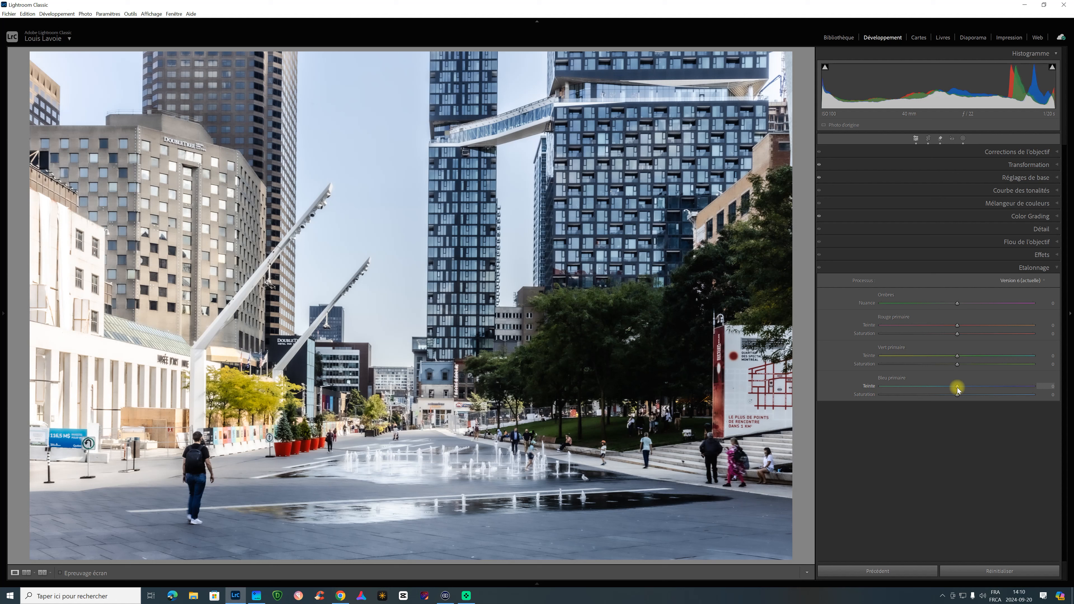
mouse_move(958, 388)
left_mouse_down()
mouse_move(880, 386)
mouse_move(1017, 389)
mouse_move(881, 386)
mouse_move(938, 386)
left_mouse_up()
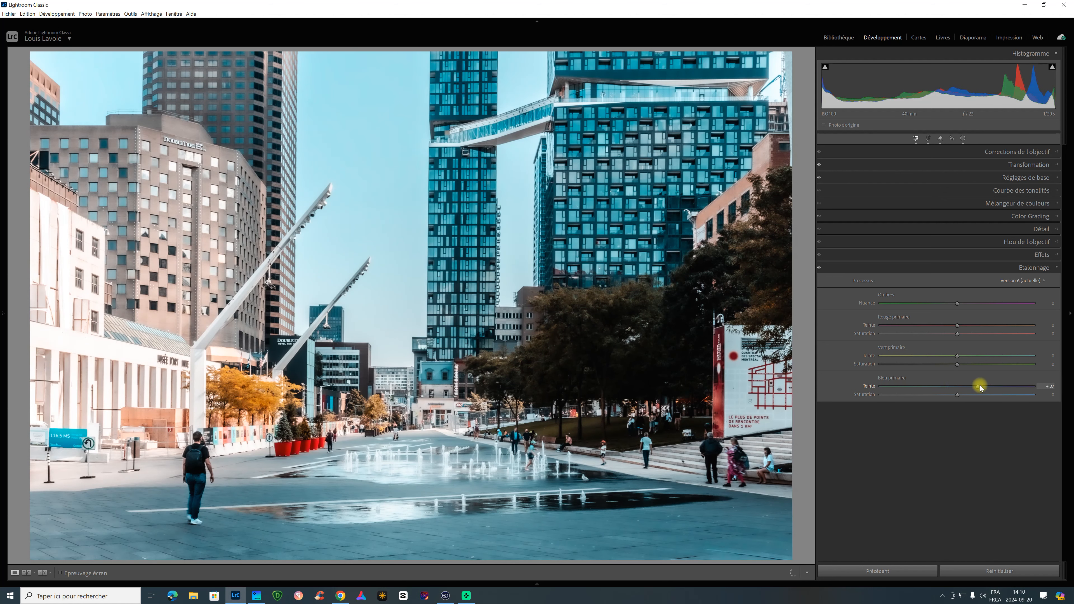
left_click_drag(1020, 385, 1034, 384)
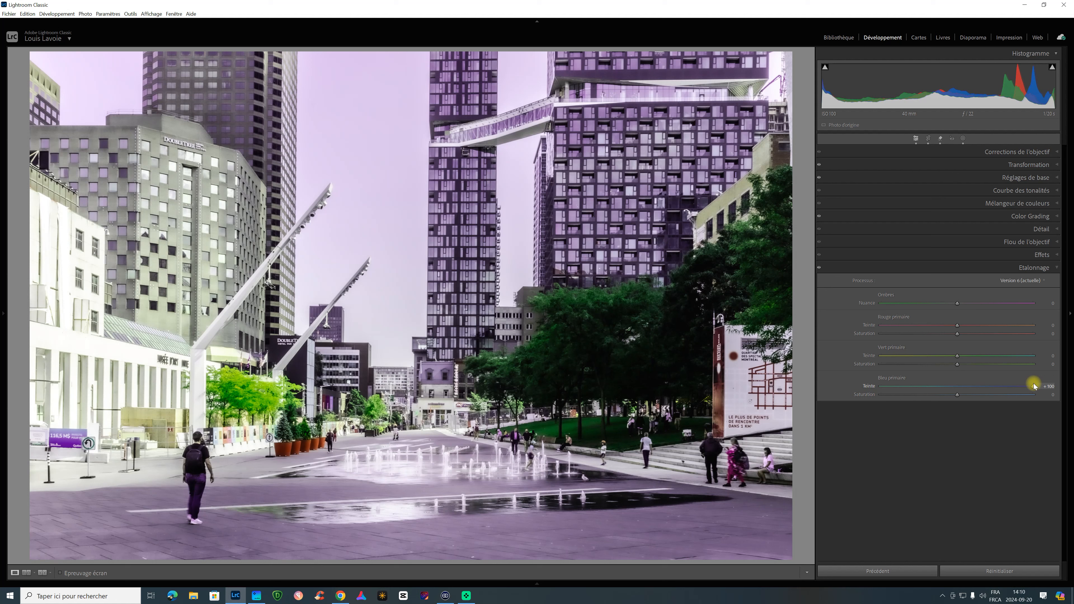
left_click_drag(1034, 384, 974, 386)
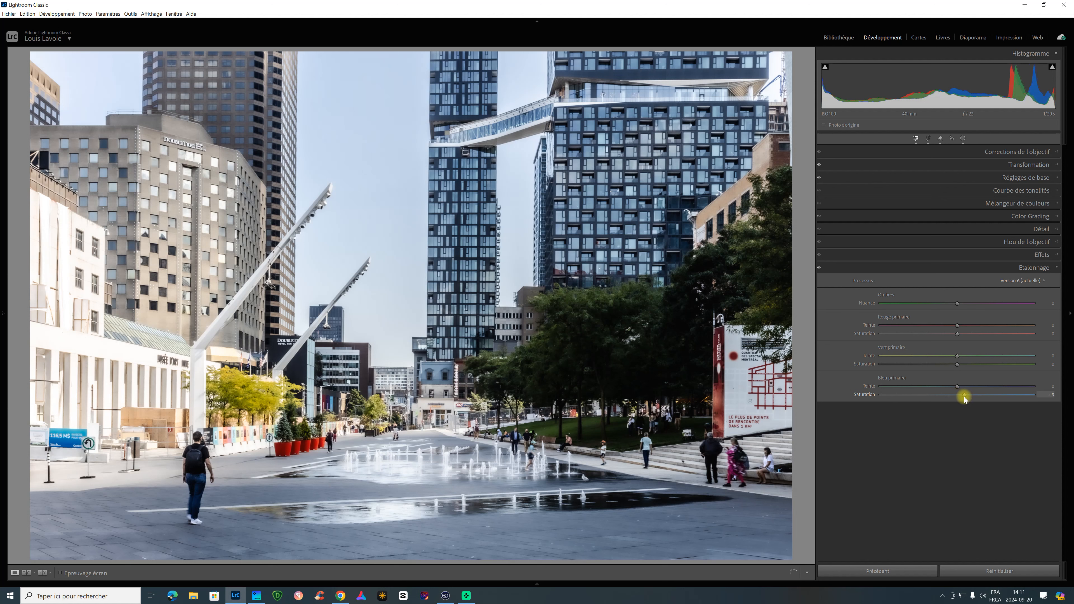
Step: Set the blue primary Saturation in Calibration to about +31, comparing it with -100
left_click_drag(975, 398, 979, 398)
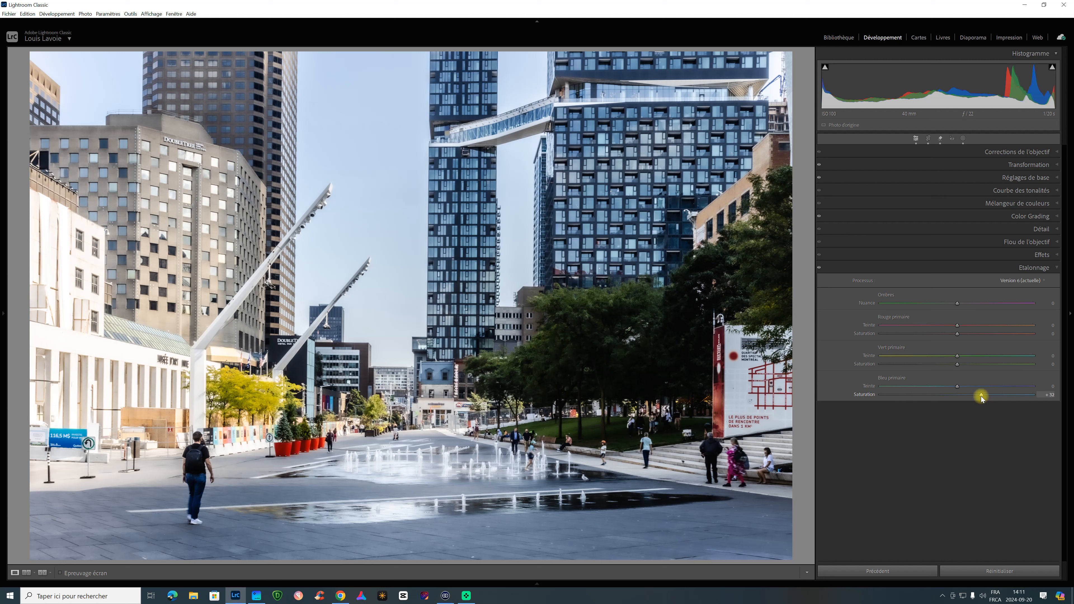
left_click_drag(981, 397, 881, 393)
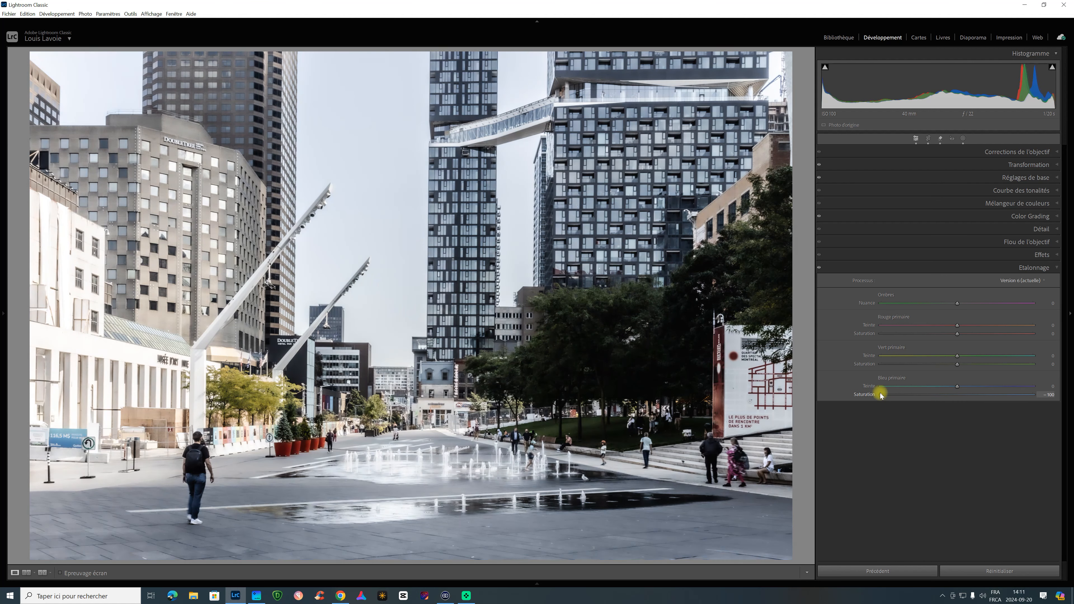
left_click_drag(926, 399, 981, 397)
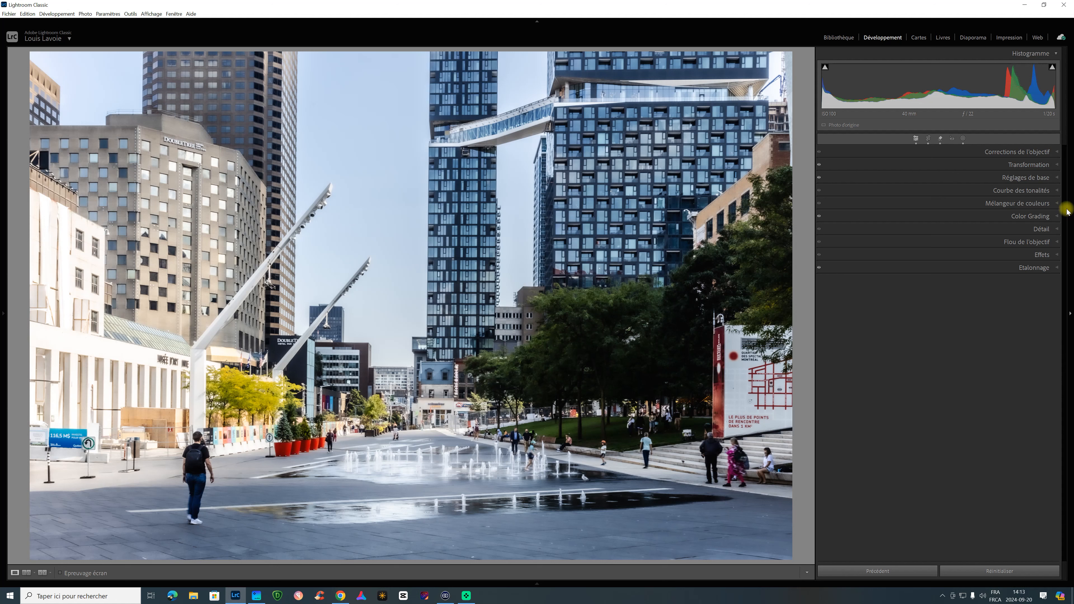
Step: Move the highlight end point of the blue channel's tone curve inward to a lower input, with output 255
left_click(1059, 191)
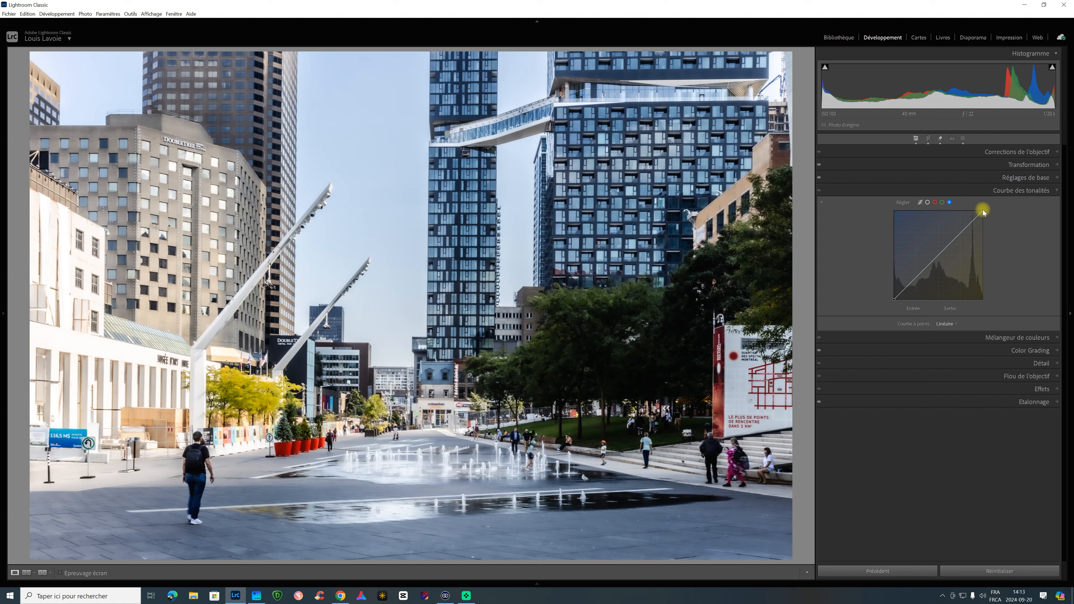
left_click_drag(984, 211, 978, 210)
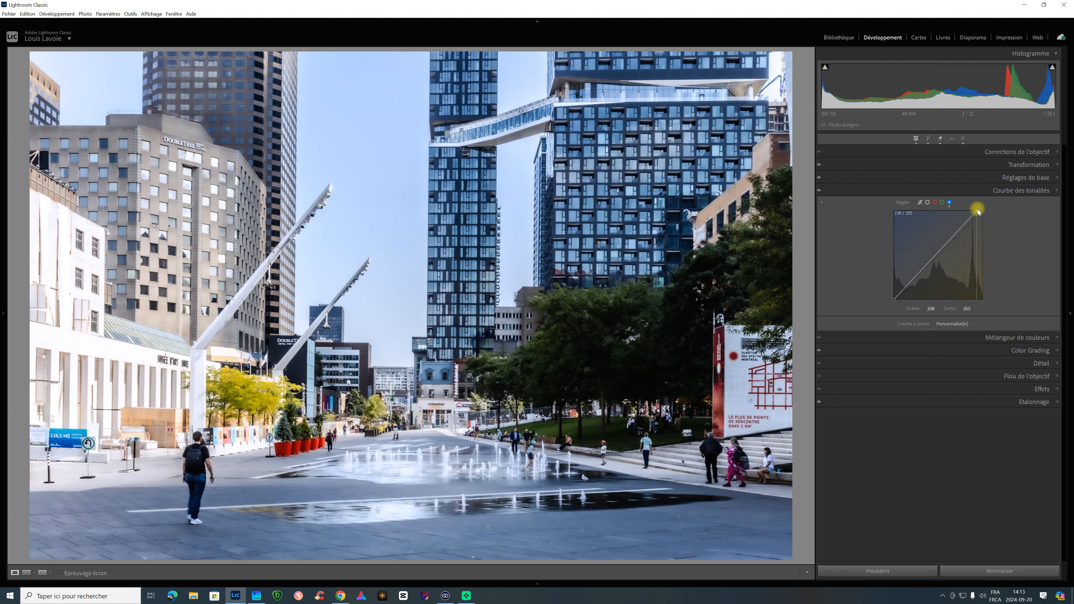
mouse_move(978, 209)
left_mouse_down()
mouse_move(953, 211)
mouse_move(970, 204)
left_mouse_up()
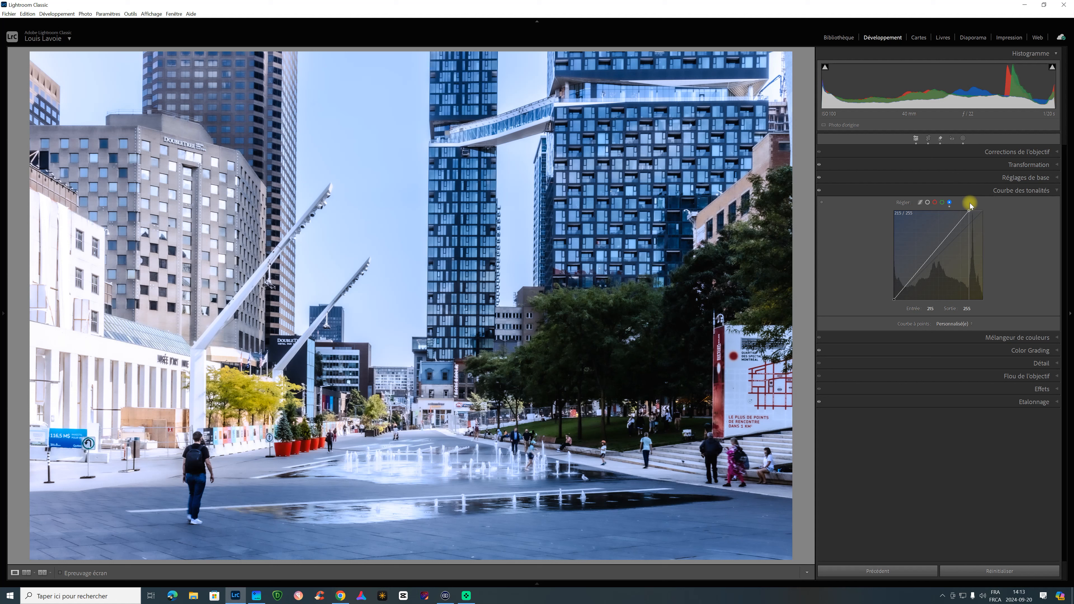
left_click_drag(970, 203, 971, 209)
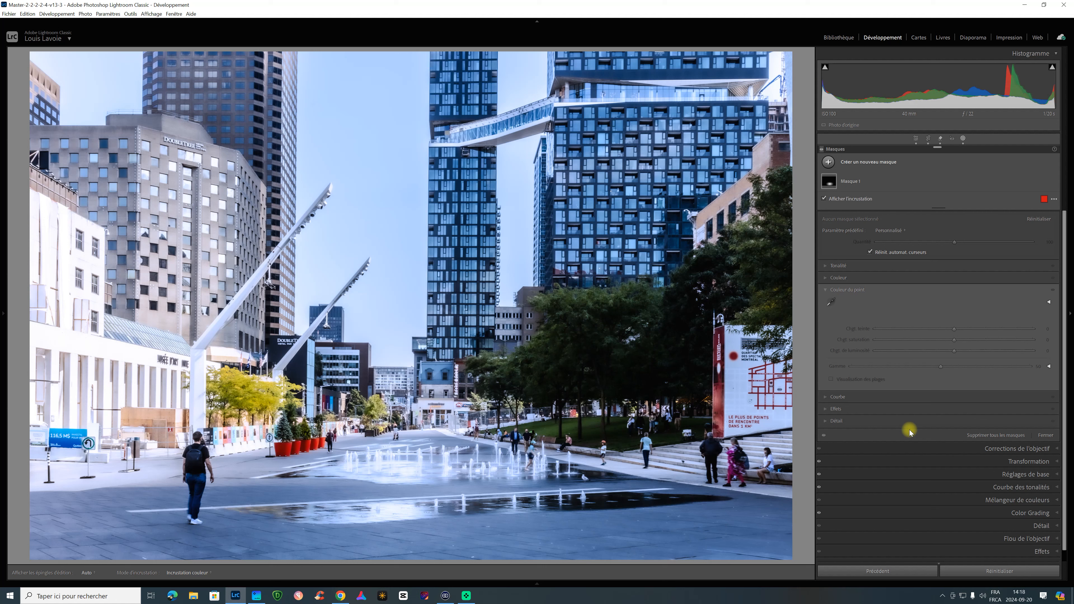
Step: Paint a new brush mask over the DoubleTree building and sample its facade colour for Point Color (Couleur du point)
left_click(848, 290)
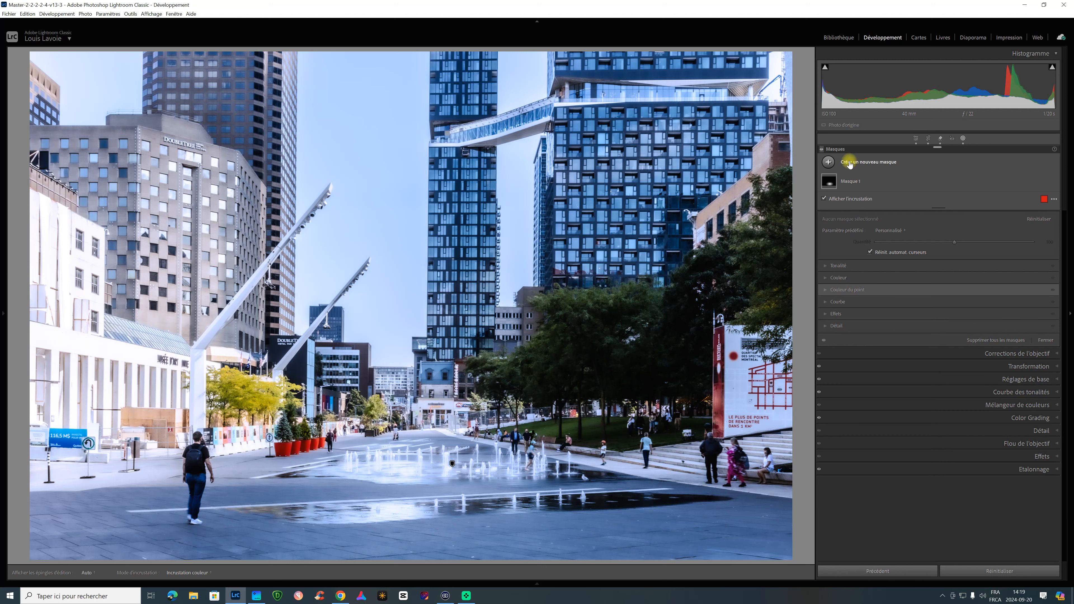
left_click(828, 162)
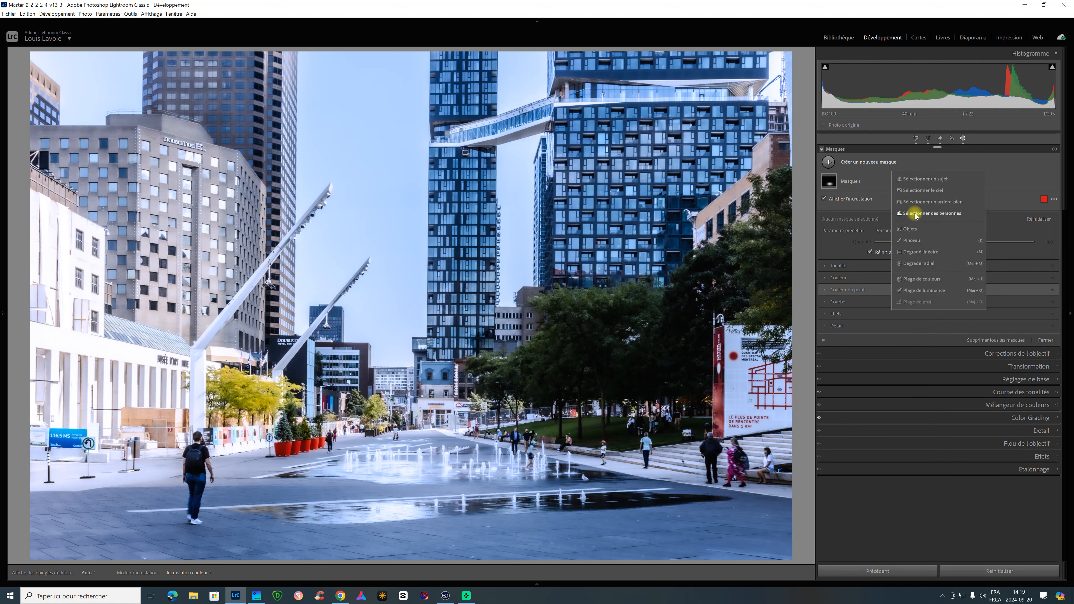
left_click(923, 239)
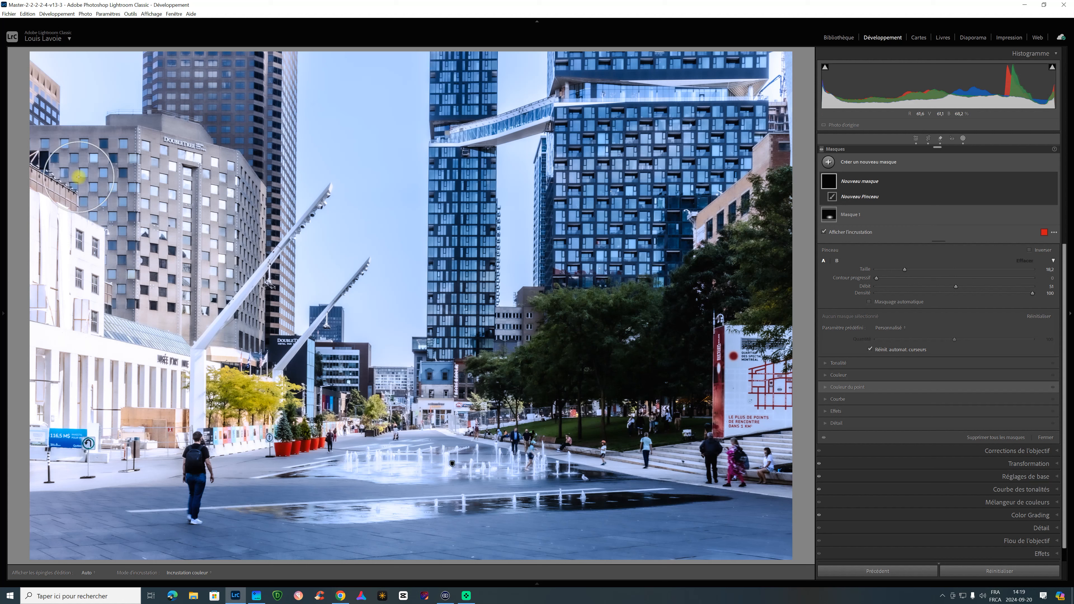
mouse_move(53, 156)
left_mouse_down()
mouse_move(167, 155)
mouse_move(213, 167)
mouse_move(189, 166)
mouse_move(246, 195)
mouse_move(249, 328)
mouse_move(121, 313)
mouse_move(197, 314)
mouse_move(142, 306)
mouse_move(210, 272)
mouse_move(186, 211)
mouse_move(175, 241)
mouse_move(159, 235)
mouse_move(115, 288)
mouse_move(124, 223)
mouse_move(80, 194)
mouse_move(76, 164)
mouse_move(17, 159)
mouse_move(59, 144)
mouse_move(172, 136)
mouse_move(233, 158)
mouse_move(251, 310)
mouse_move(125, 281)
left_mouse_up()
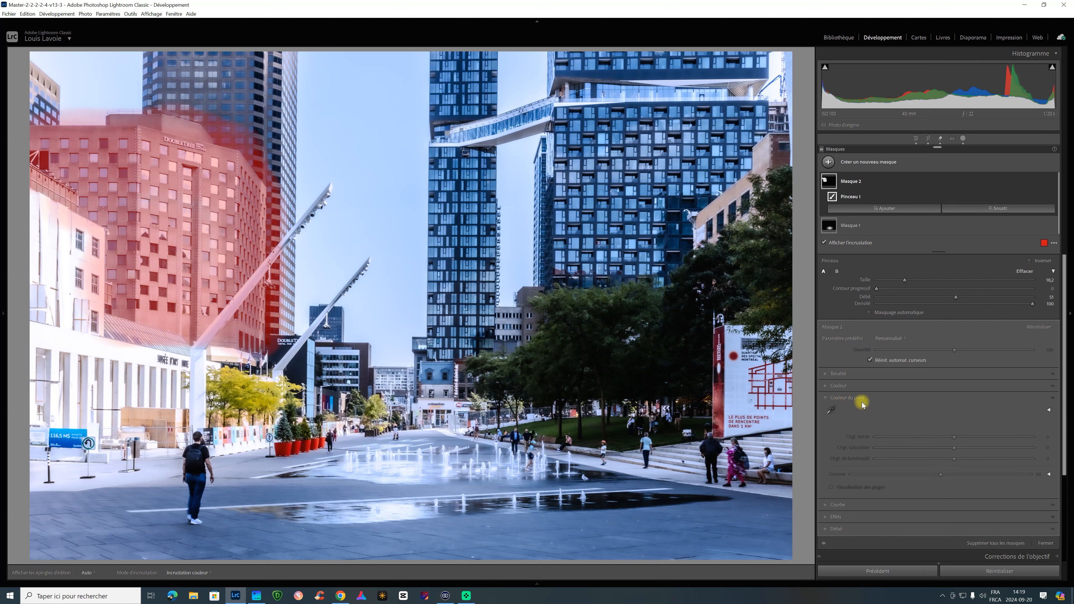
left_click(834, 411)
left_click(173, 234)
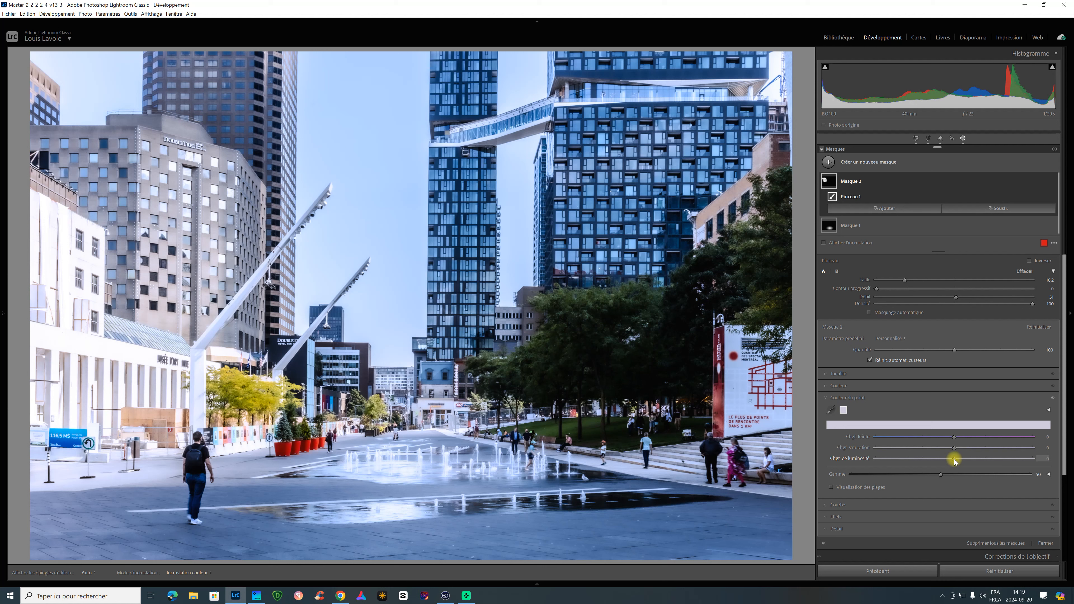
Step: Darken the DoubleTree facade by strongly lowering the luminance shift of its sampled colour in Point Color (Couleur du point)
left_click_drag(955, 461, 898, 462)
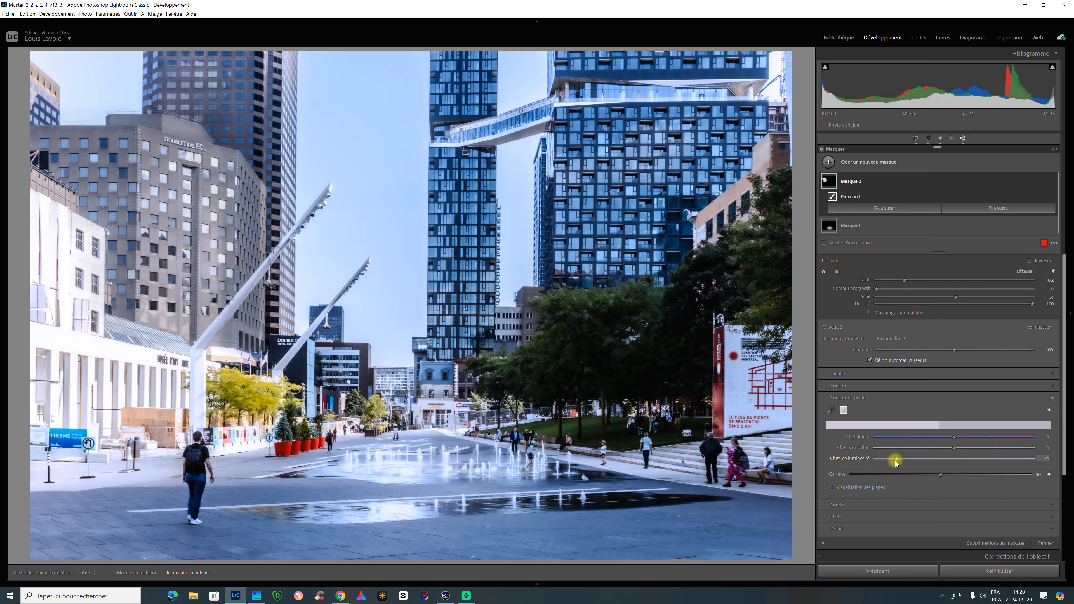
left_click_drag(897, 463, 891, 463)
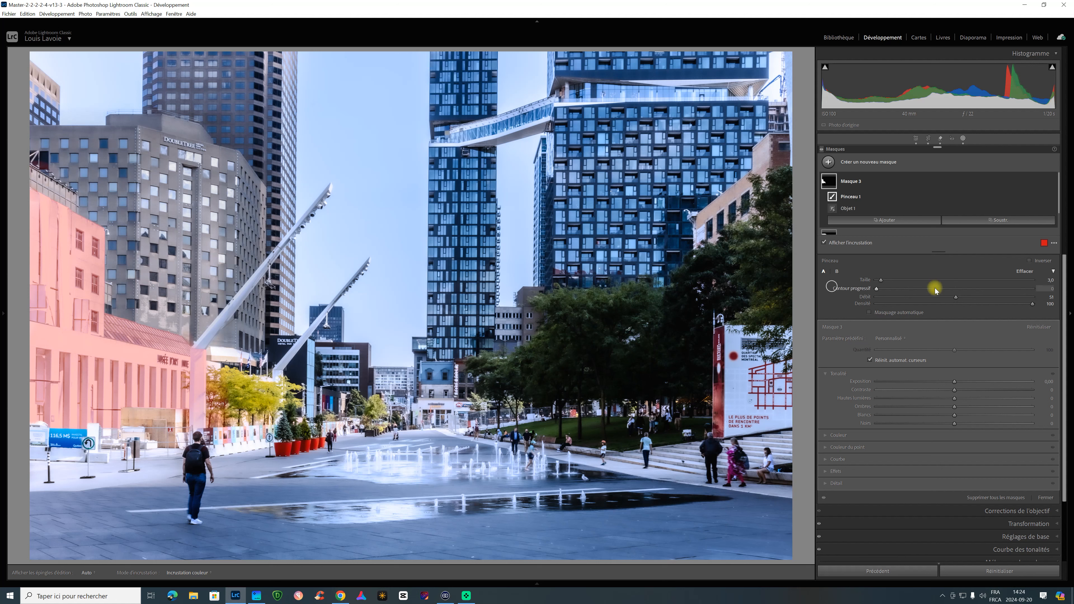
Step: Hide the mask overlay and strongly lower the Highlights (Hautes lumières) of the mask over the white building
key("o")
left_click_drag(955, 399, 895, 399)
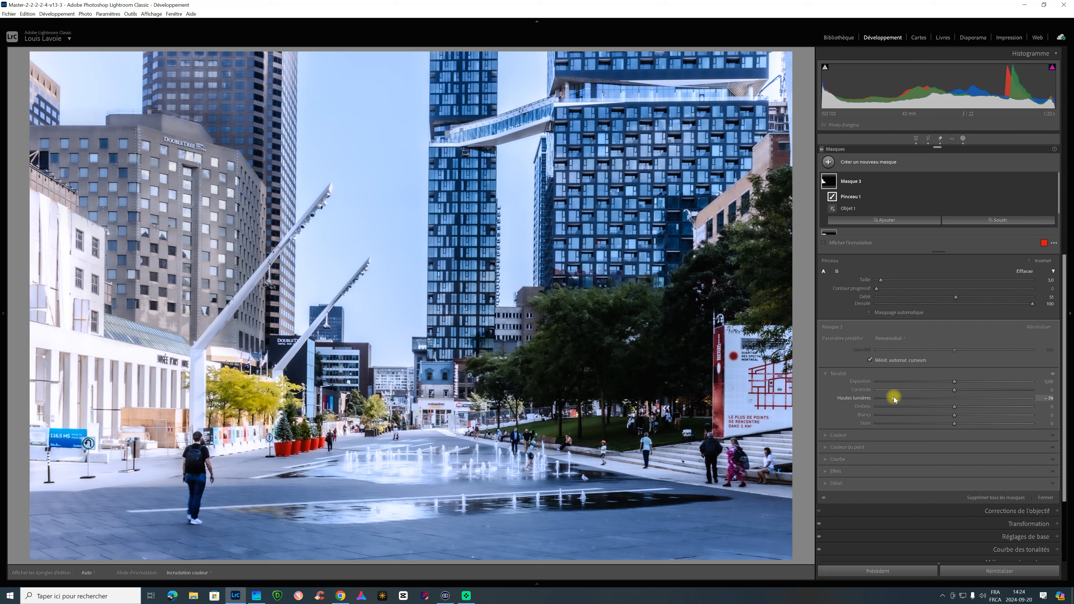
left_click(879, 374)
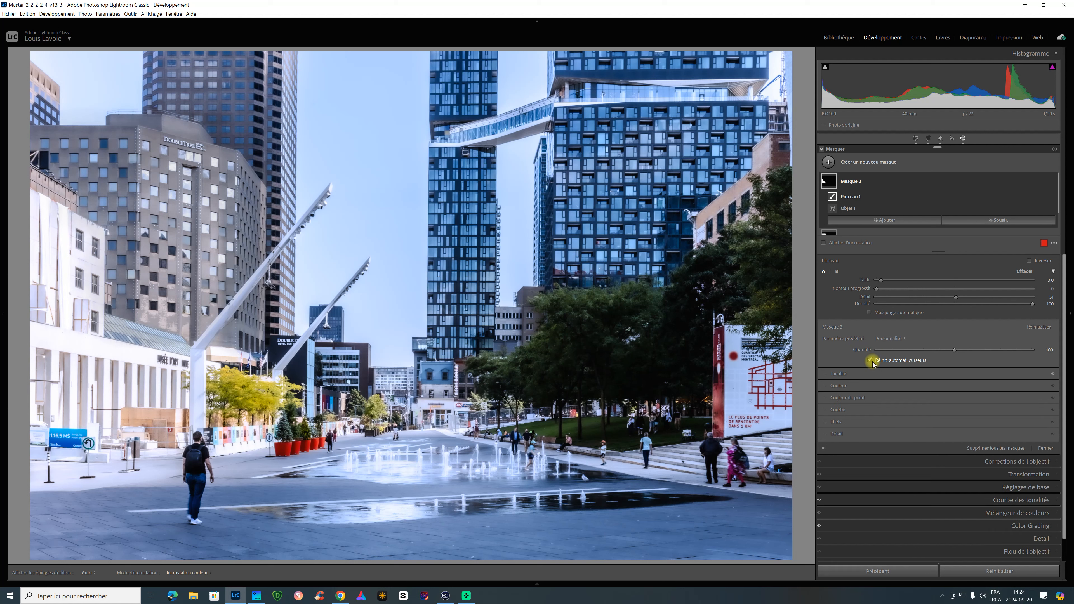
Step: Apply a medium blue colour tint to the white building's mask and fine-tune its hue and saturation
left_click(827, 387)
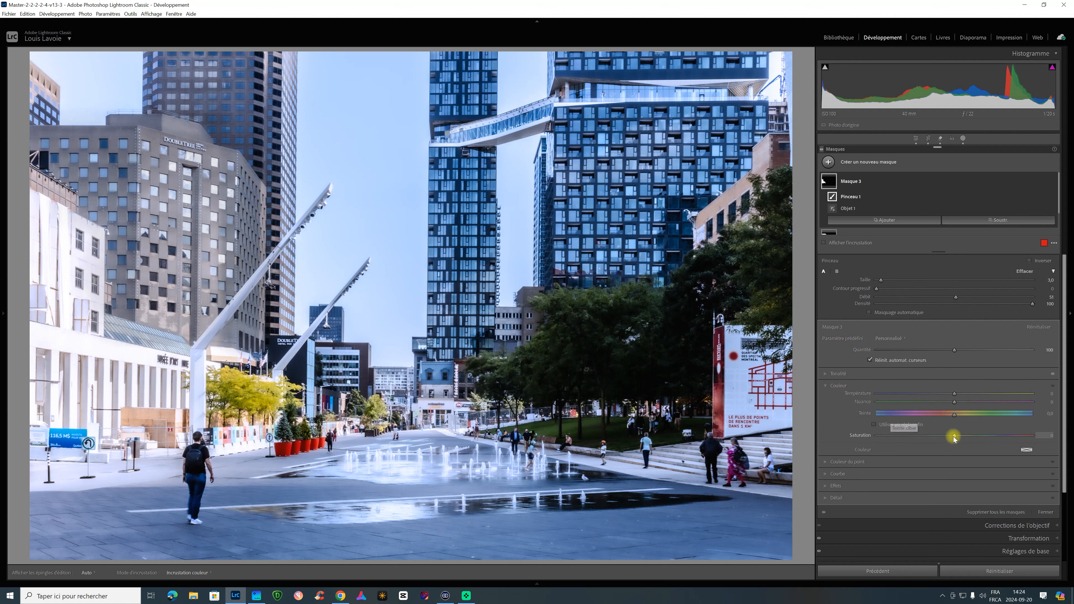
left_click(1027, 451)
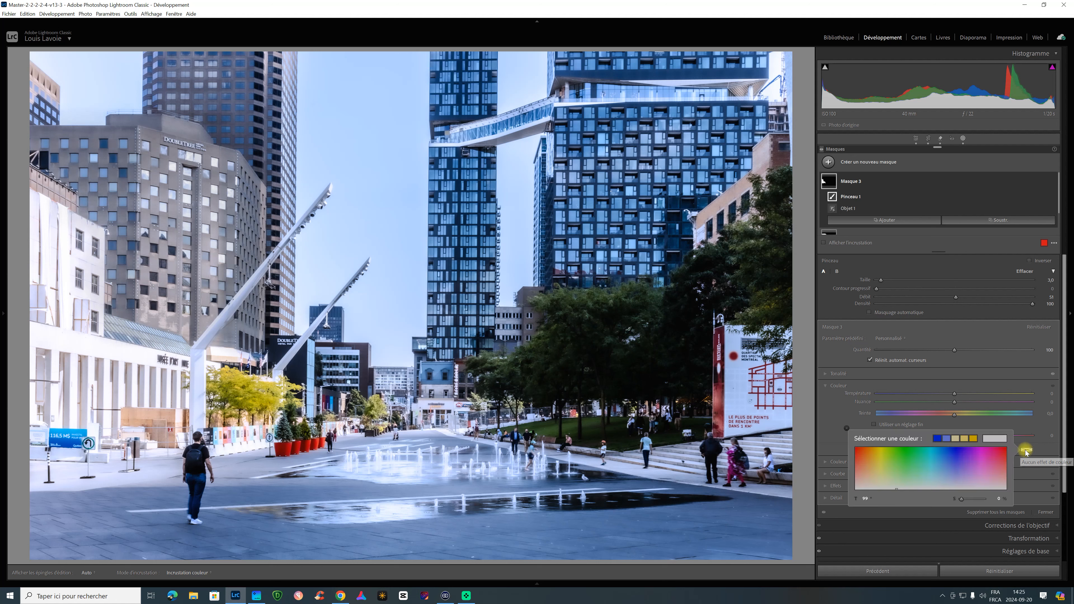
left_click(954, 471)
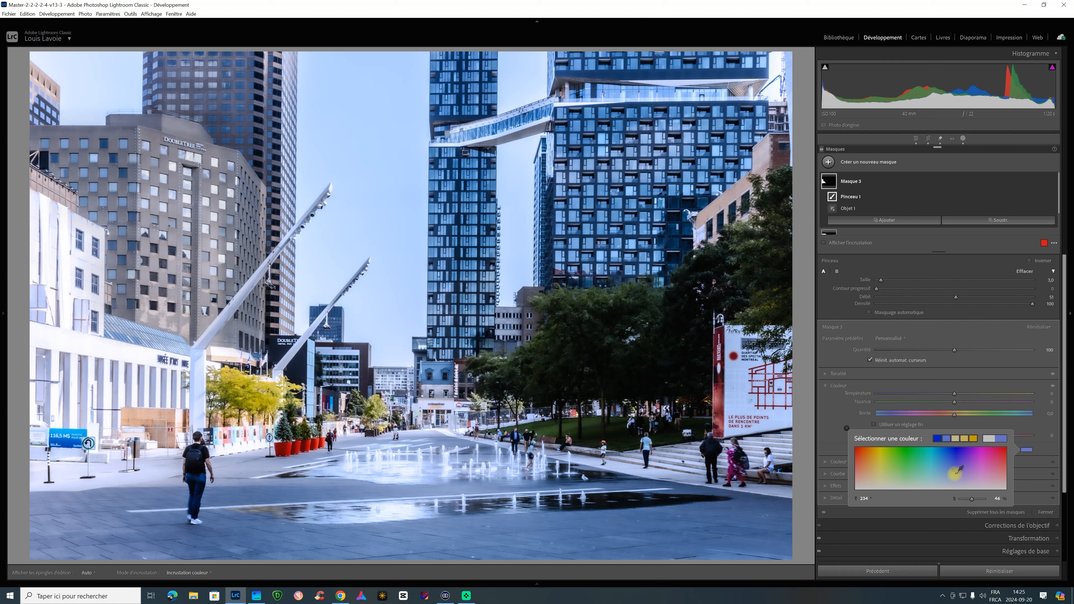
left_click(953, 471)
left_click(949, 473)
left_click_drag(951, 472, 954, 474)
left_click_drag(954, 473, 949, 469)
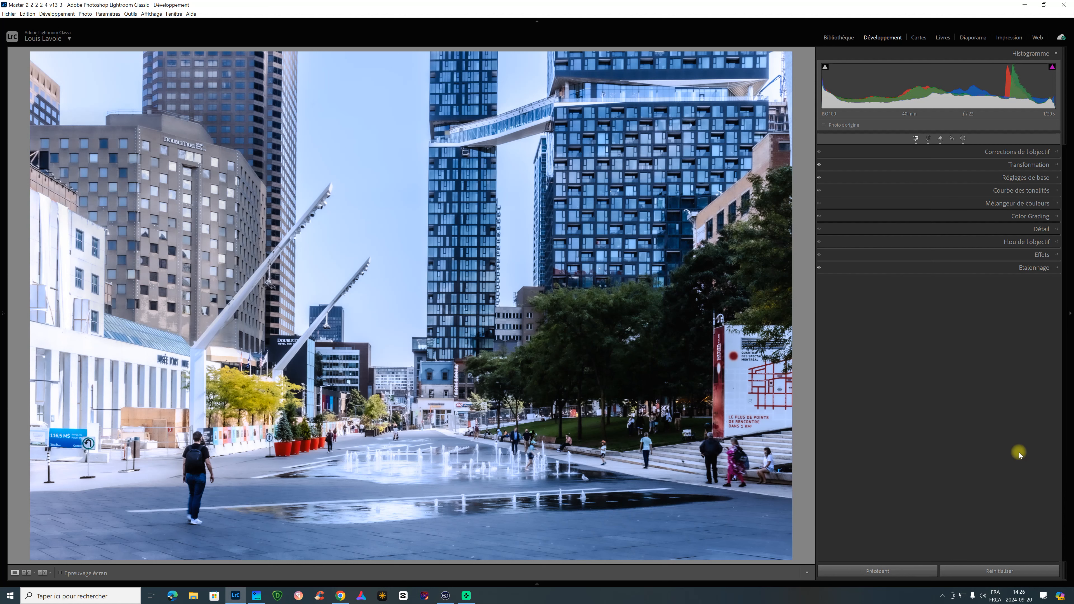
Step: Hide the develop controls and compare the photo before and after the edits side by side
key("F8")
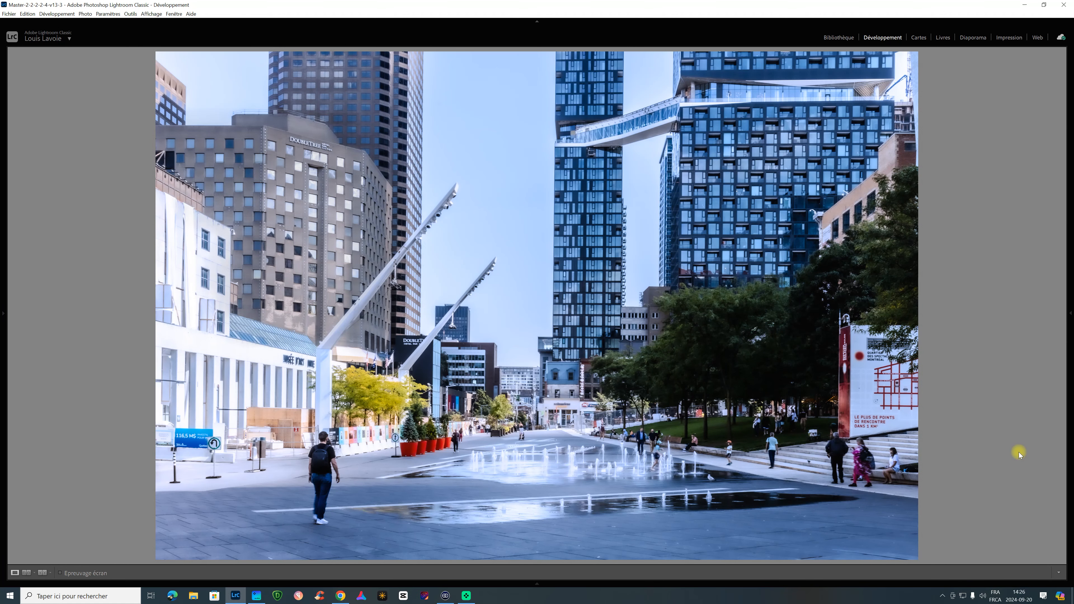
key("y")
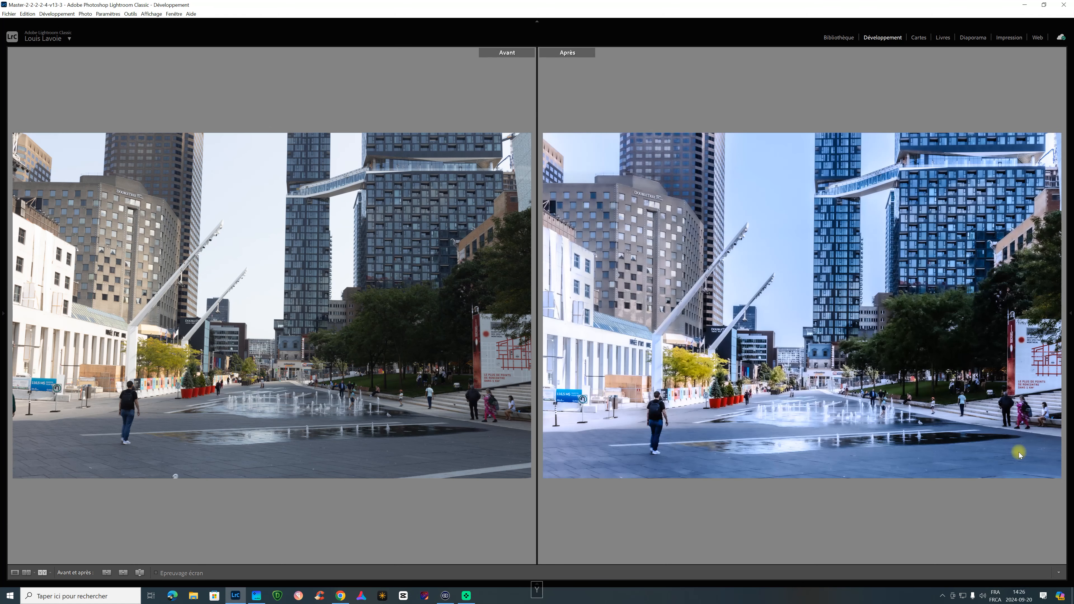